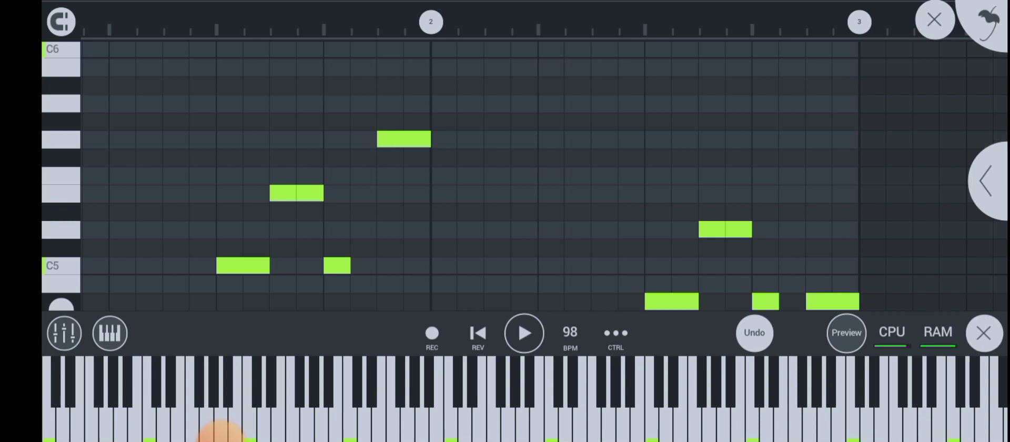
Reopen the Picked Bass clip from the playlist and play it from the set start point.
{"action": "left_click", "coordinate": [115, 22]}
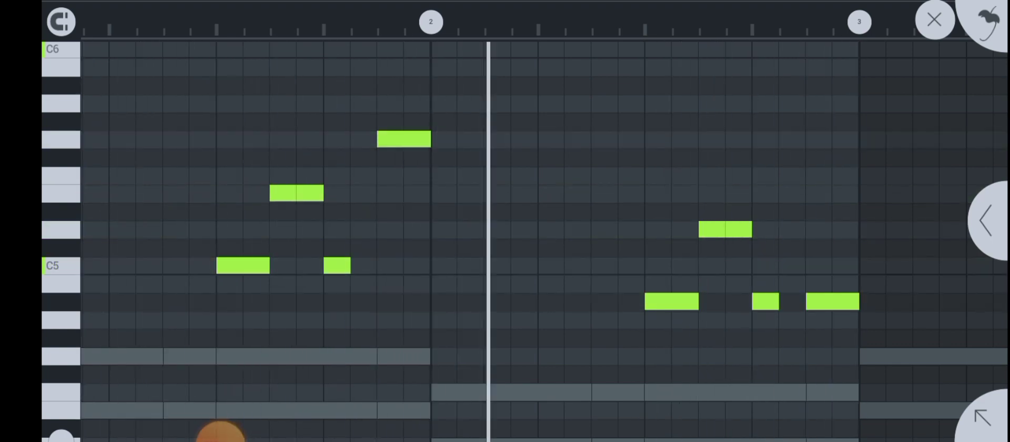
{"action": "left_click", "coordinate": [934, 19]}
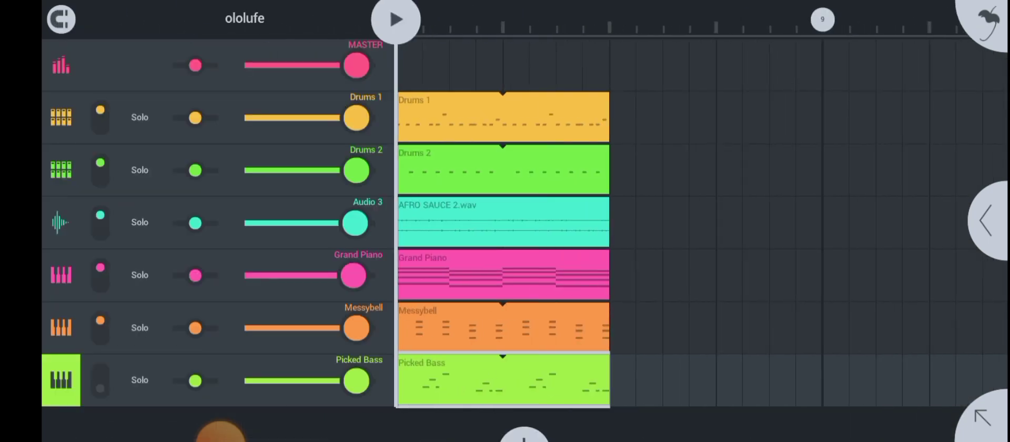
{"action": "left_click", "coordinate": [503, 379]}
{"action": "left_click", "coordinate": [605, 323]}
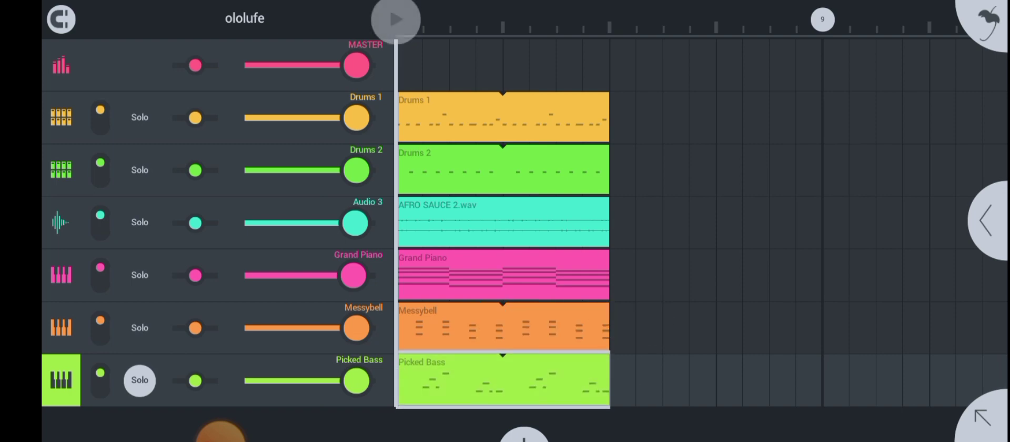
{"action": "left_click", "coordinate": [109, 22]}
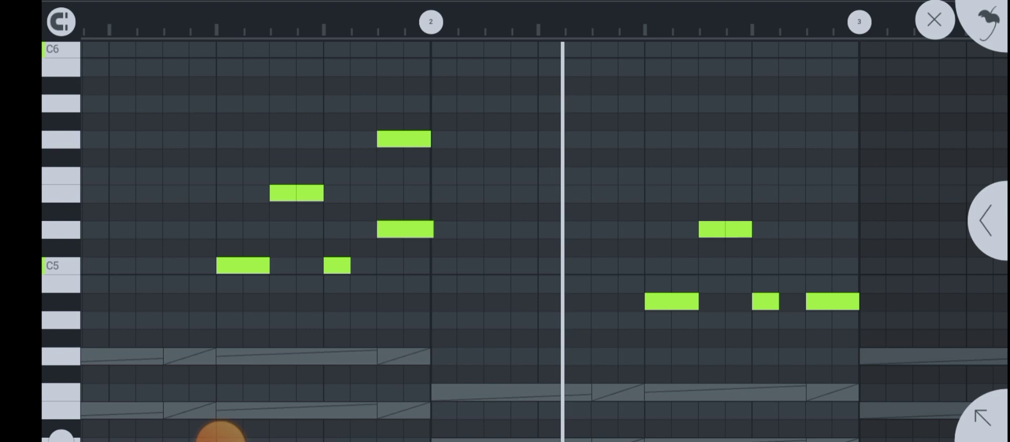
Halve the new note before bar 2 and toggle it to a slide note.
{"action": "left_click", "coordinate": [403, 229]}
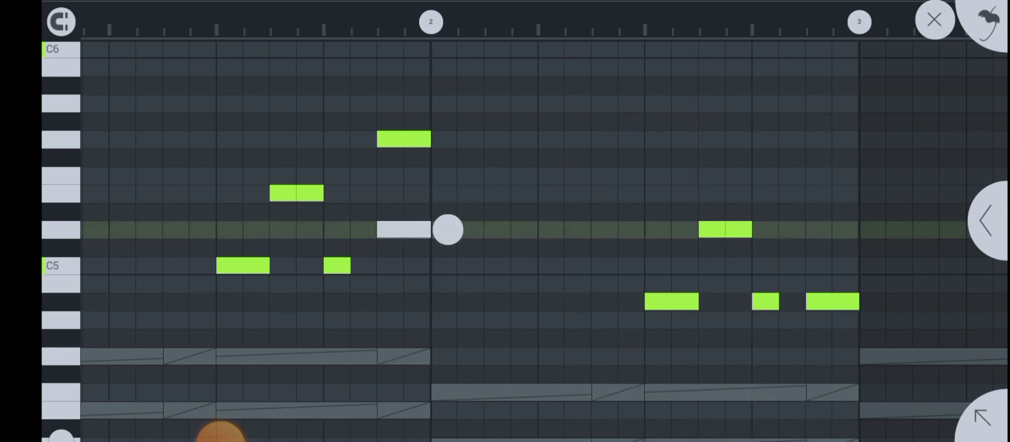
{"action": "left_click_drag", "start_coordinate": [447, 229], "coordinate": [404, 228]}
{"action": "left_click", "coordinate": [391, 229]}
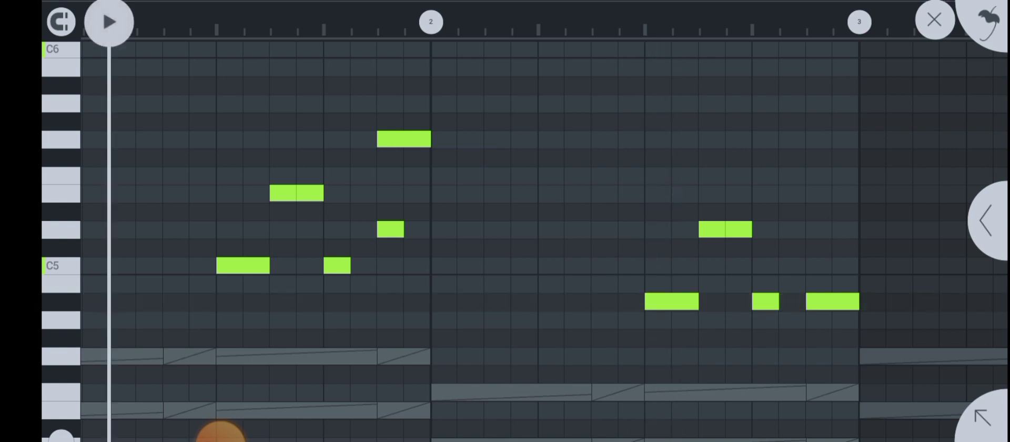
{"action": "left_click", "coordinate": [390, 229]}
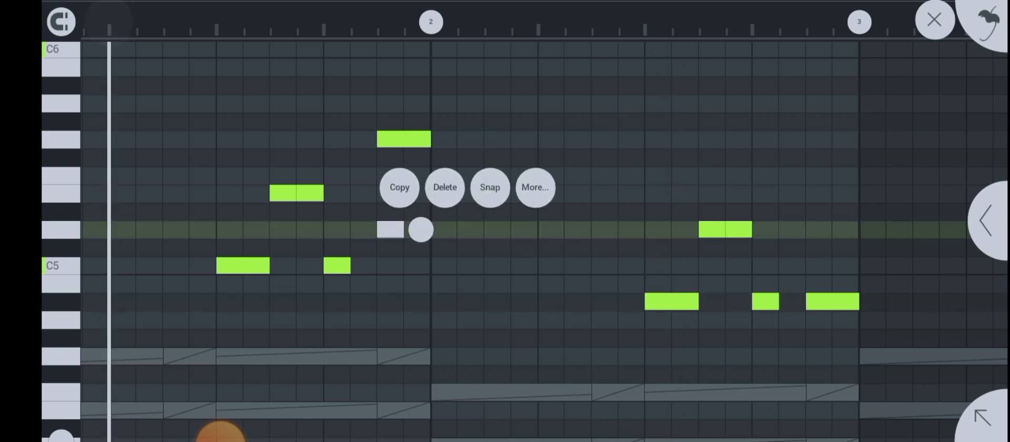
{"action": "left_click", "coordinate": [528, 189]}
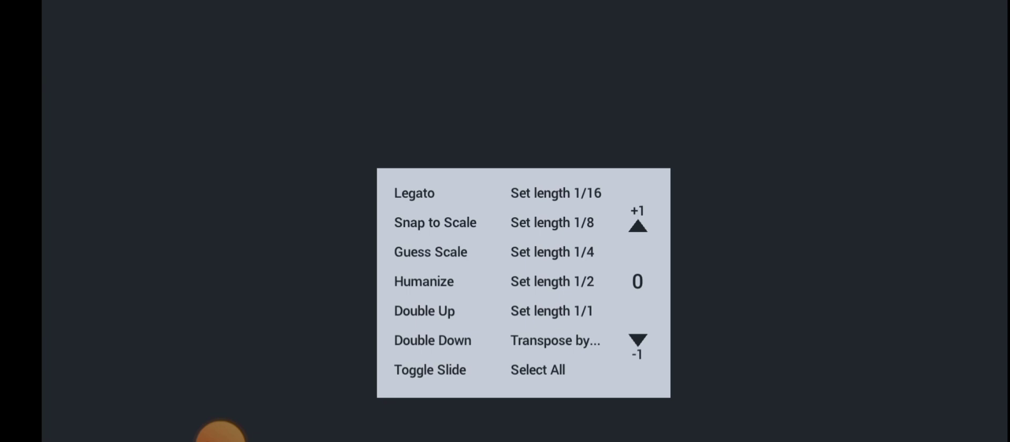
{"action": "left_click", "coordinate": [562, 253]}
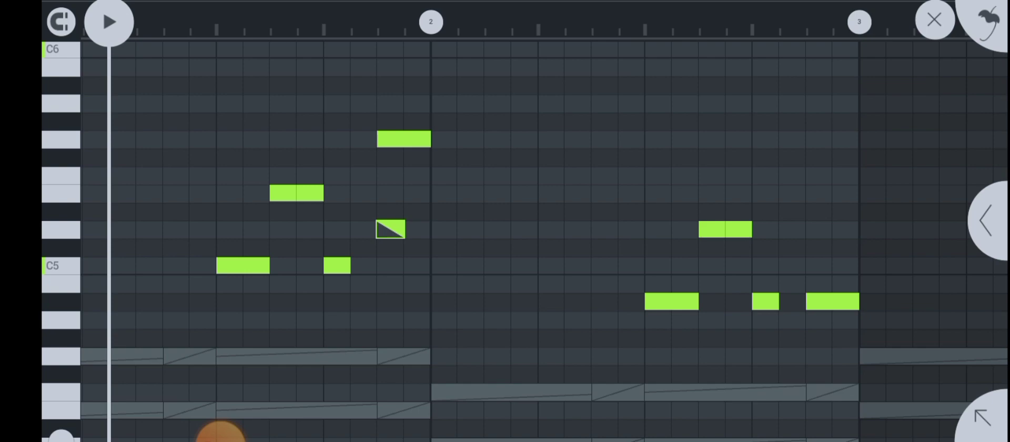
Zoom in, halve the slide note before bar 2, and pan back to the opening bars.
{"action": "left_click", "coordinate": [421, 229]}
{"action": "scroll", "coordinate": [410, 229], "scroll_direction": "up", "scroll_amount": 3}
{"action": "scroll", "coordinate": [410, 229], "scroll_direction": "up", "scroll_amount": 2}
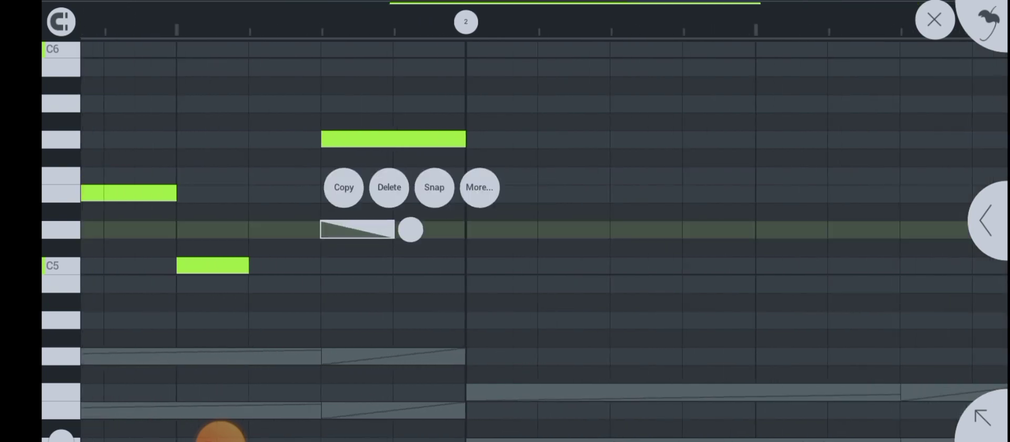
{"action": "left_click_drag", "start_coordinate": [410, 229], "coordinate": [374, 229]}
{"action": "scroll", "coordinate": [532, 237], "scroll_direction": "down", "scroll_amount": 2}
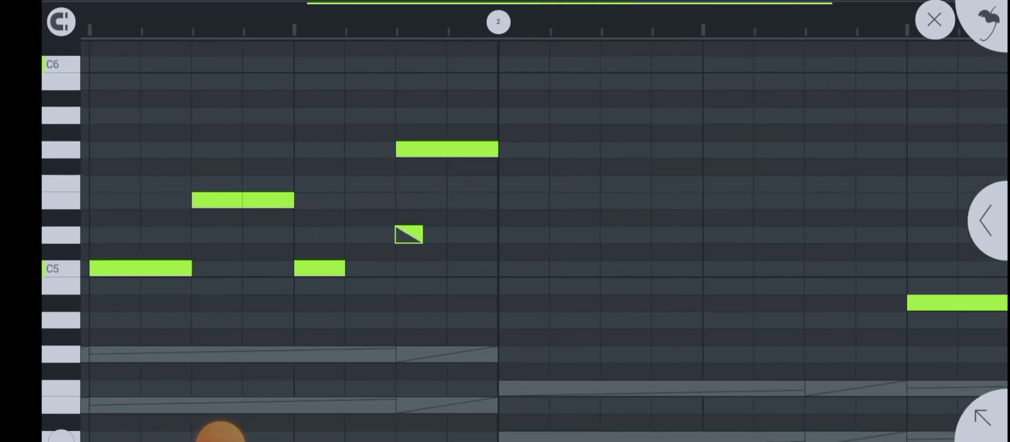
{"action": "scroll", "coordinate": [531, 237], "scroll_direction": "down", "scroll_amount": 2}
{"action": "mouse_move", "coordinate": [473, 237]}
{"action": "left_mouse_down"}
{"action": "mouse_move", "coordinate": [578, 237]}
{"action": "mouse_move", "coordinate": [654, 275]}
{"action": "left_mouse_up"}
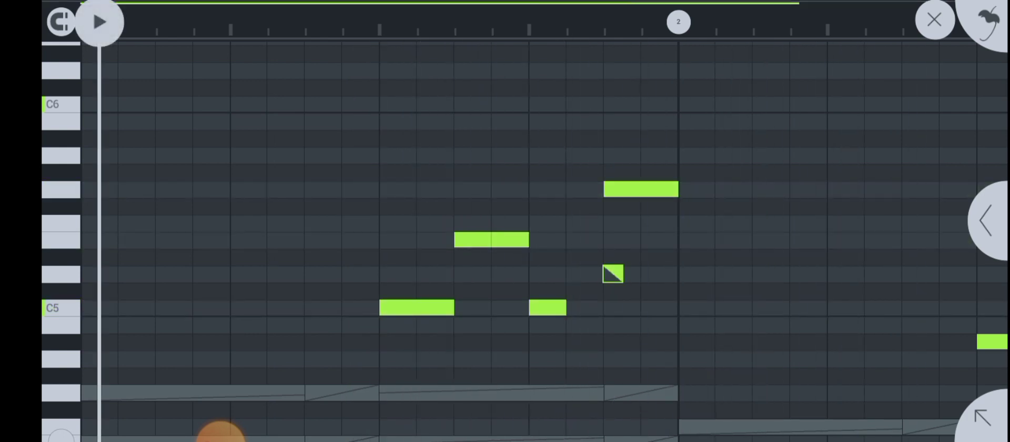
{"action": "left_click", "coordinate": [639, 274]}
{"action": "left_click", "coordinate": [672, 233]}
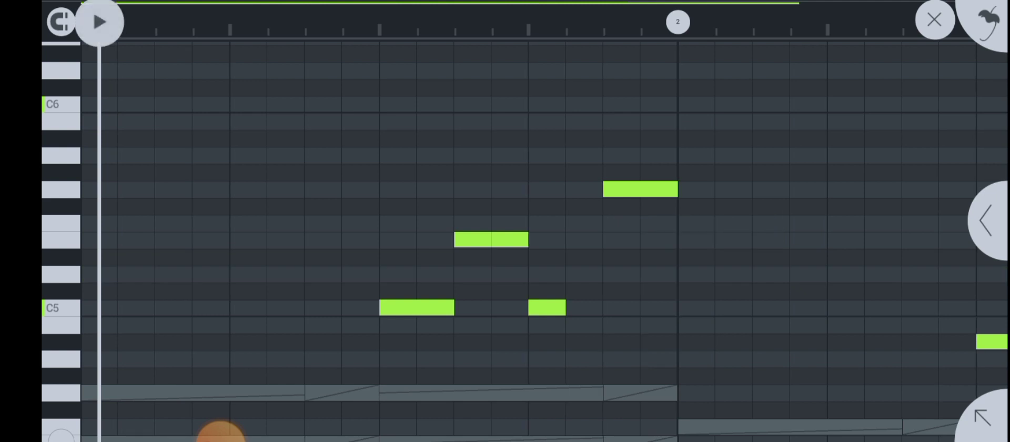
{"action": "left_click", "coordinate": [99, 21]}
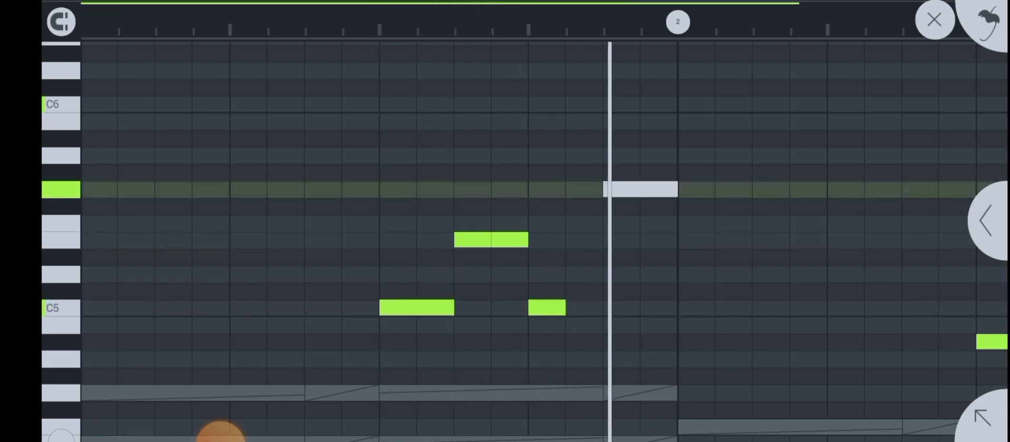
{"action": "left_click", "coordinate": [379, 22]}
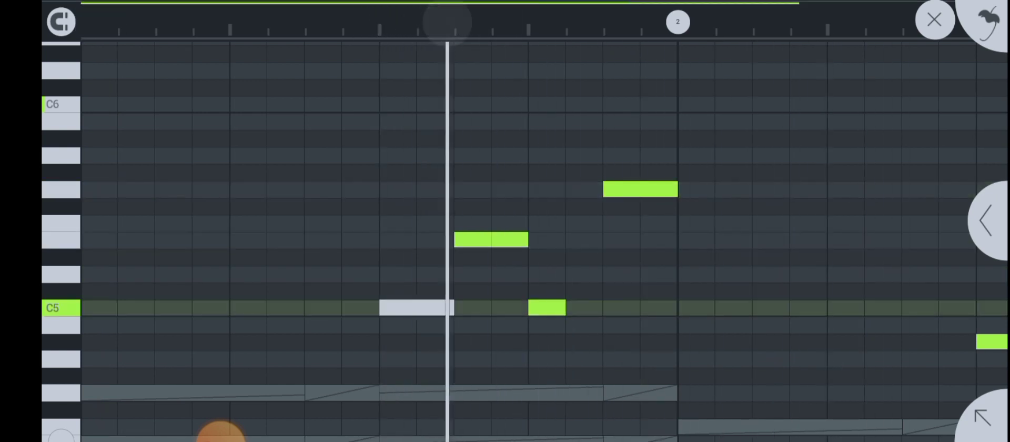
{"action": "left_click", "coordinate": [379, 22]}
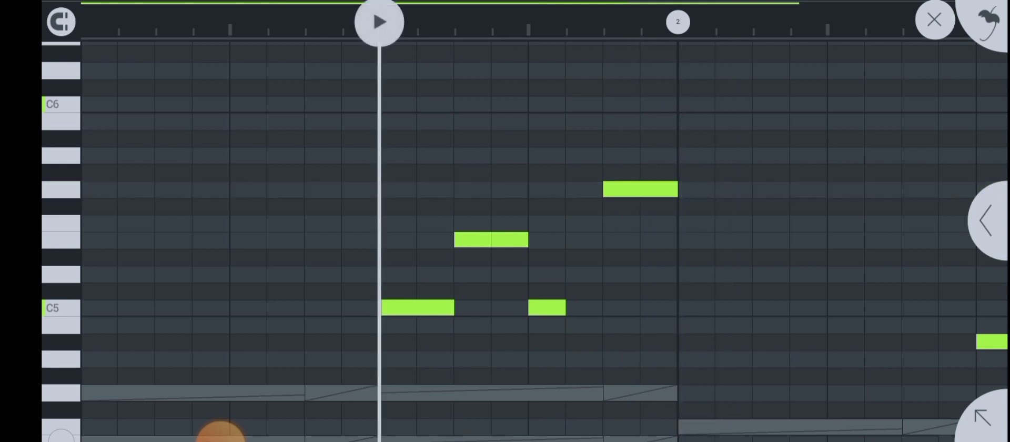
{"action": "left_click", "coordinate": [612, 273]}
{"action": "left_click", "coordinate": [379, 22]}
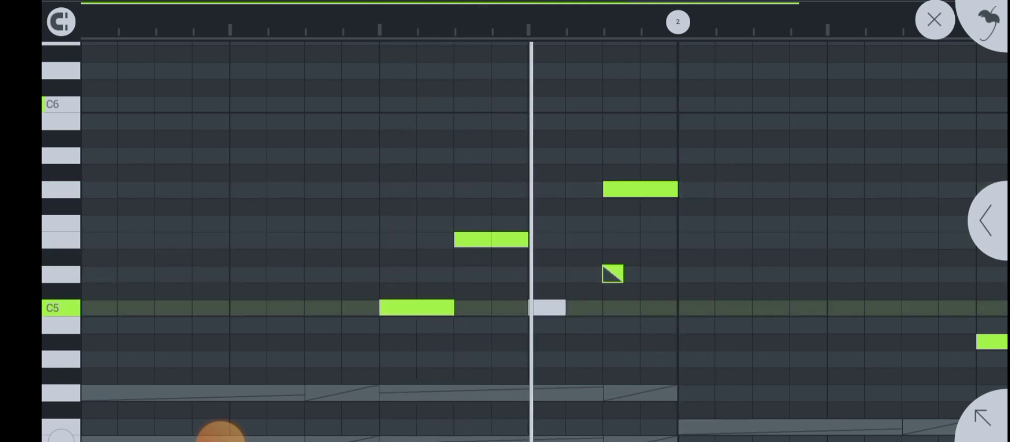
{"action": "left_click", "coordinate": [379, 22]}
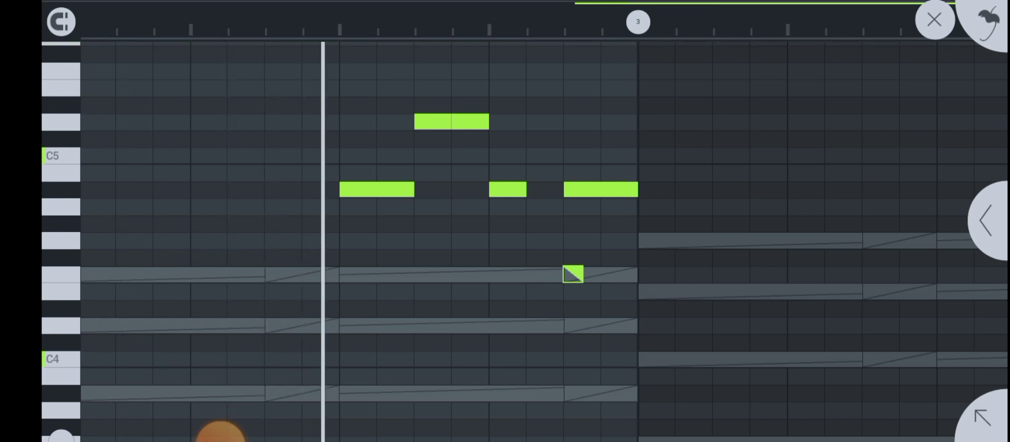
Delete the small stray note and the unwanted slide note, playing the melody to check.
{"action": "left_click", "coordinate": [600, 275]}
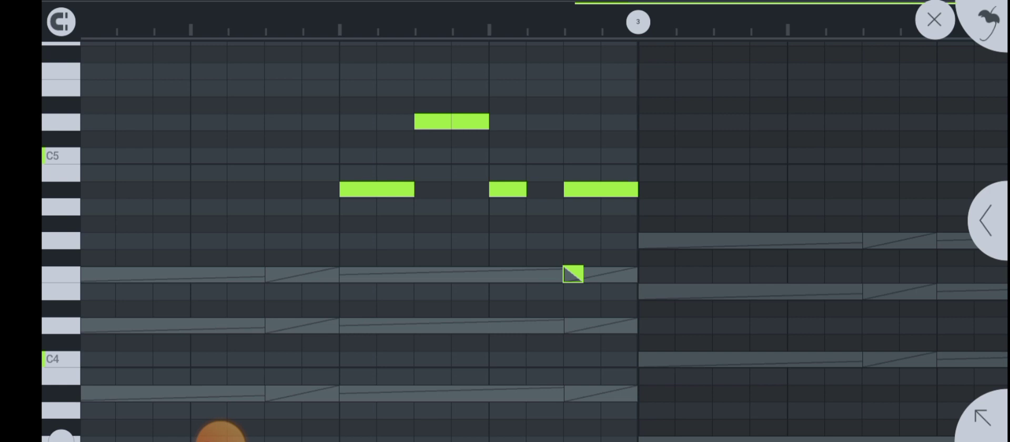
{"action": "left_click", "coordinate": [597, 276]}
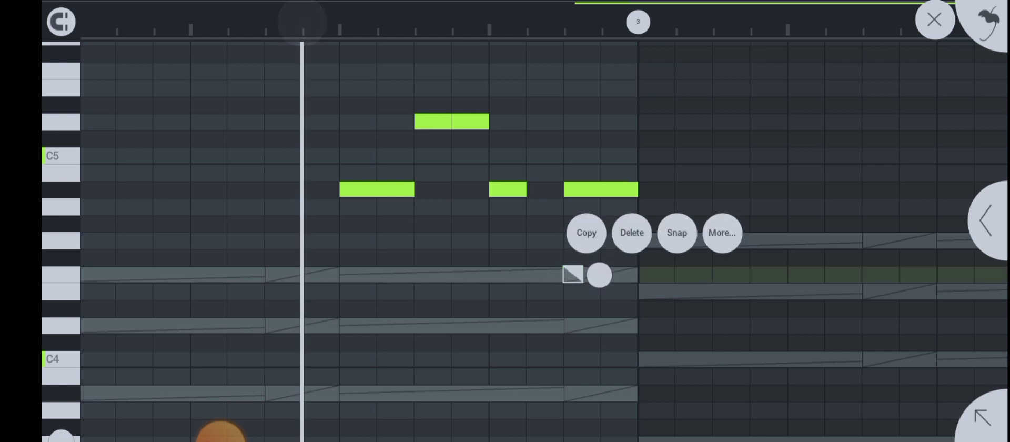
{"action": "left_click", "coordinate": [631, 233]}
{"action": "left_click", "coordinate": [302, 21]}
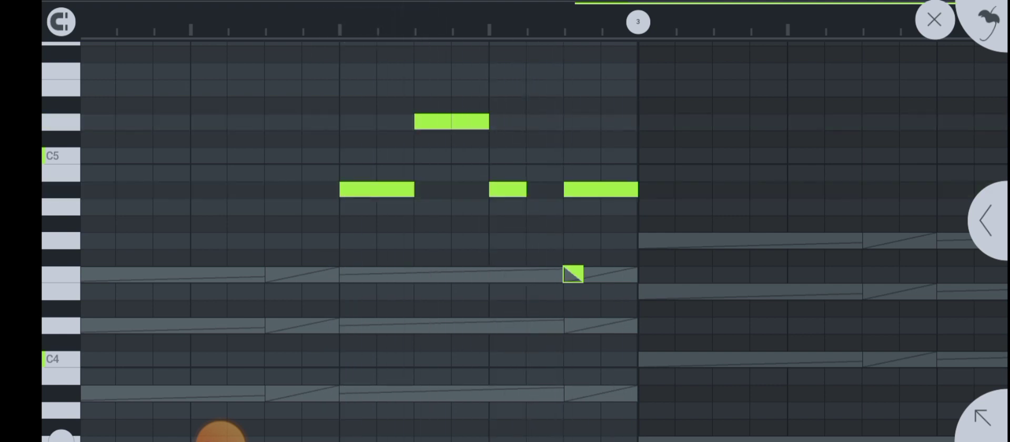
{"action": "left_click", "coordinate": [331, 53]}
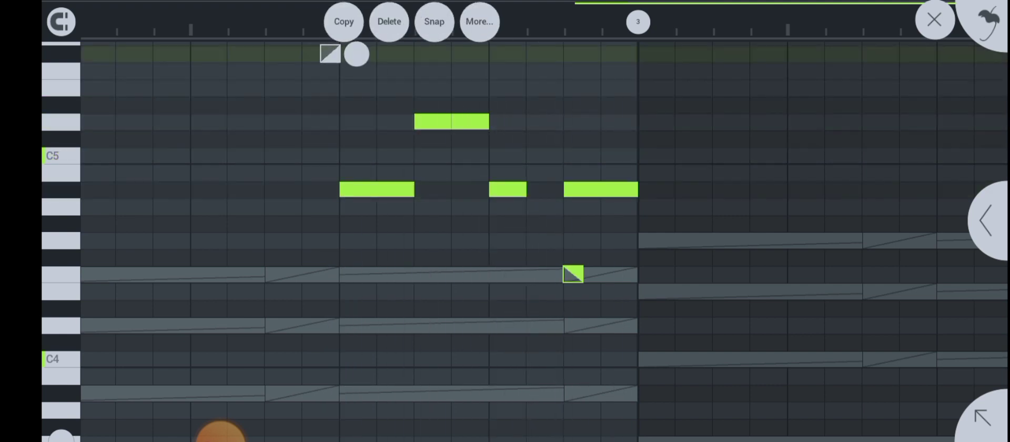
{"action": "left_click", "coordinate": [392, 20]}
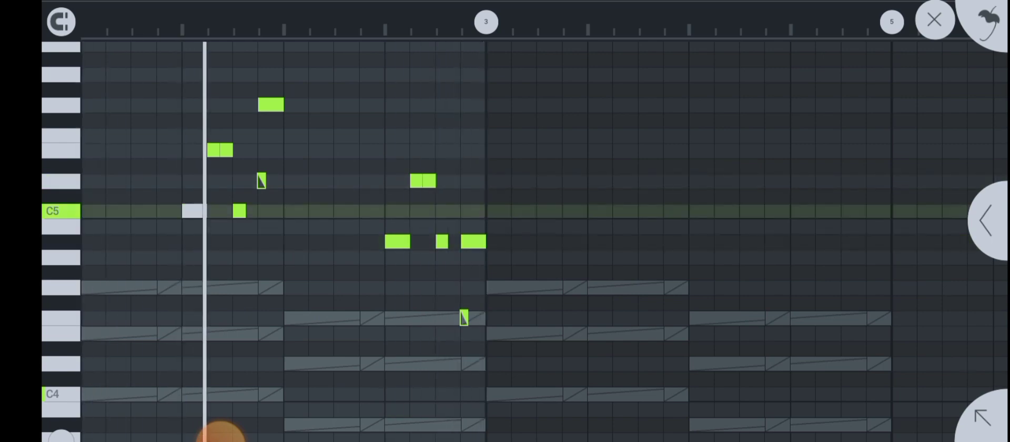
Reopen Picked Bass, box-select every note and drag them down twelve semitones.
{"action": "key", "text": "Escape"}
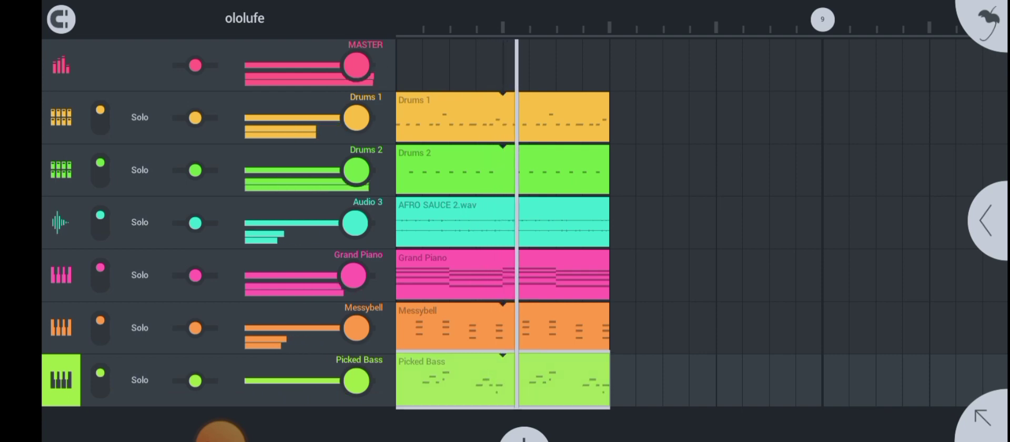
{"action": "double_click", "coordinate": [449, 378]}
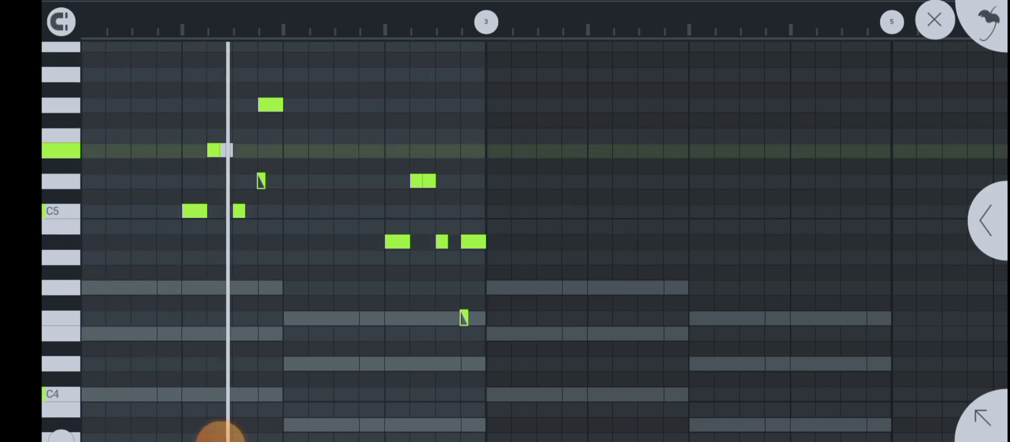
{"action": "mouse_move", "coordinate": [468, 106]}
{"action": "left_mouse_down"}
{"action": "mouse_move", "coordinate": [262, 63]}
{"action": "mouse_move", "coordinate": [196, 345]}
{"action": "mouse_move", "coordinate": [184, 313]}
{"action": "left_mouse_up"}
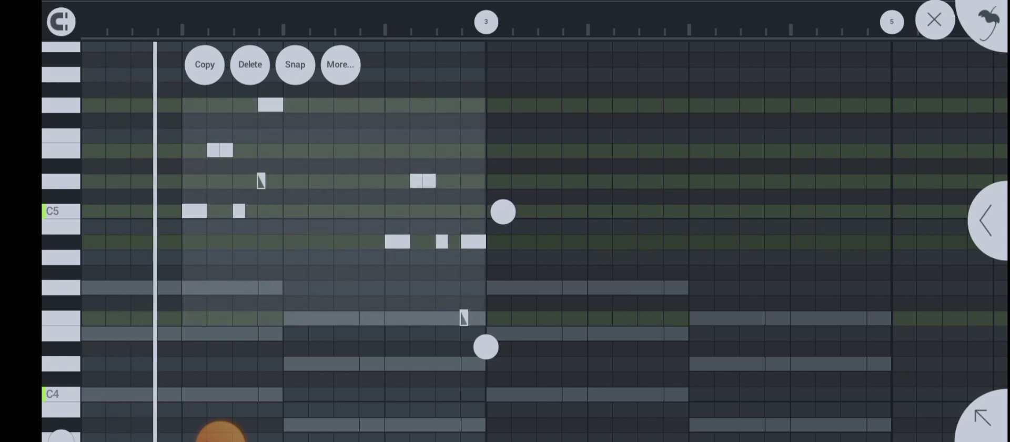
{"action": "scroll", "coordinate": [473, 242], "scroll_direction": "down", "scroll_amount": 3}
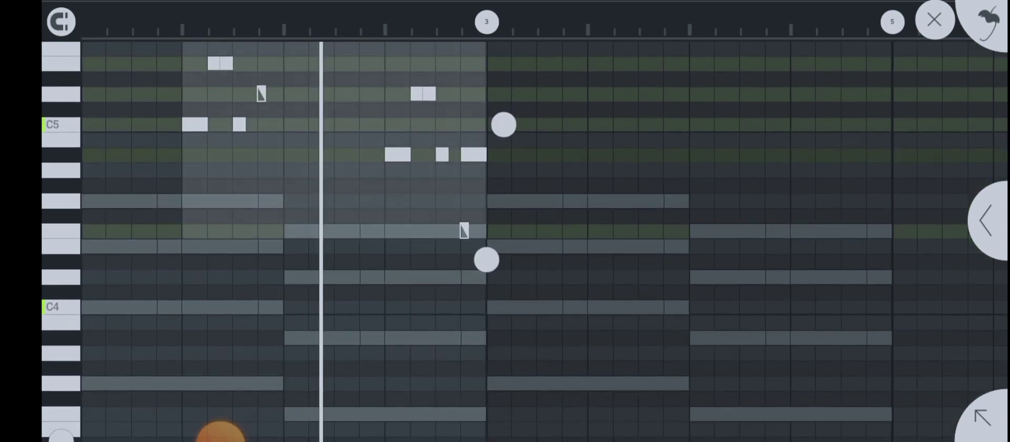
{"action": "scroll", "coordinate": [473, 242], "scroll_direction": "up", "scroll_amount": 4}
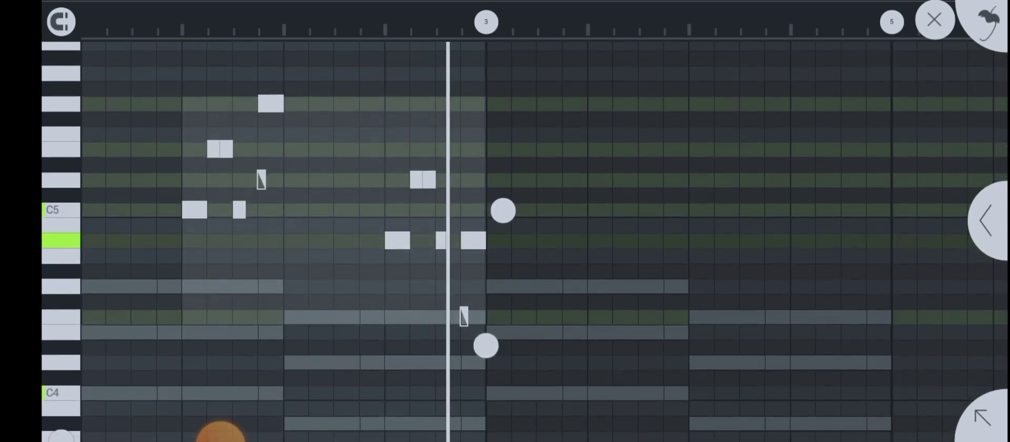
{"action": "mouse_move", "coordinate": [503, 225]}
{"action": "left_mouse_down"}
{"action": "mouse_move", "coordinate": [528, 319]}
{"action": "mouse_move", "coordinate": [503, 319]}
{"action": "left_mouse_up"}
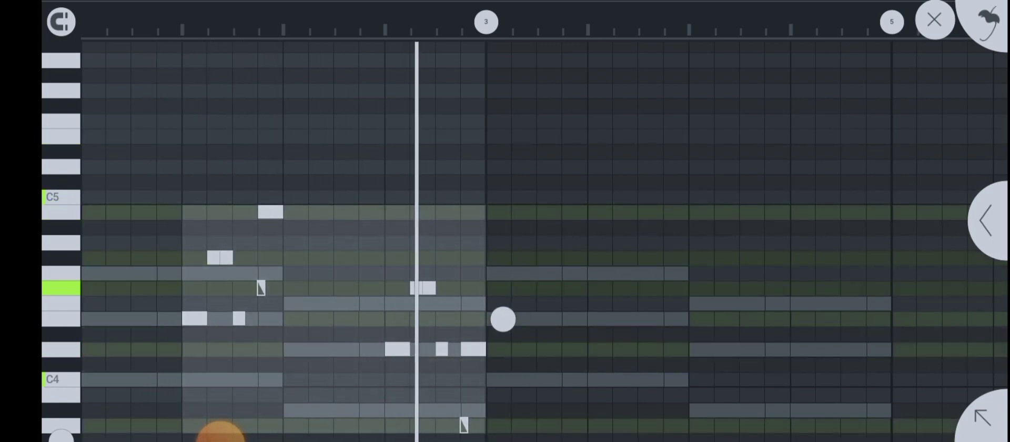
{"action": "left_click_drag", "start_coordinate": [503, 319], "coordinate": [504, 335]}
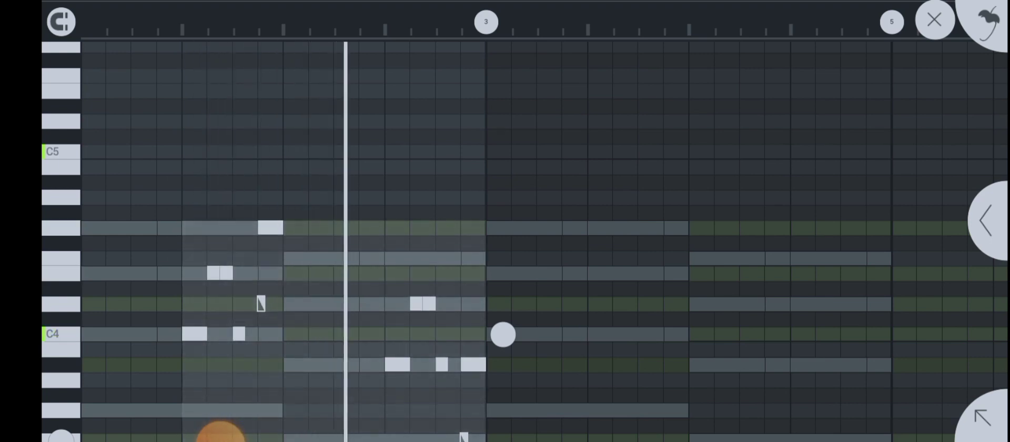
{"action": "scroll", "coordinate": [503, 316], "scroll_direction": "down", "scroll_amount": 1}
{"action": "scroll", "coordinate": [503, 304], "scroll_direction": "down", "scroll_amount": 1}
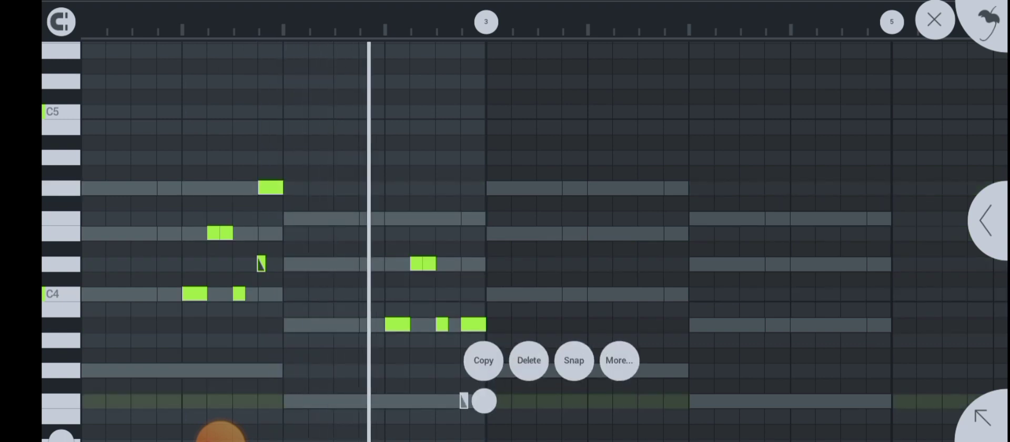
Paste a copied note on the low row, then delete the extra pasted copy.
{"action": "left_click", "coordinate": [477, 386]}
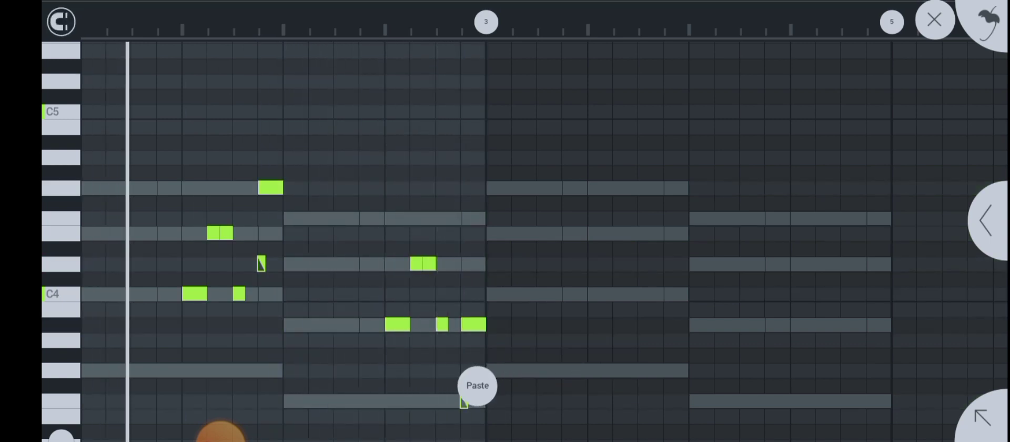
{"action": "left_click", "coordinate": [477, 385]}
{"action": "left_click", "coordinate": [464, 401]}
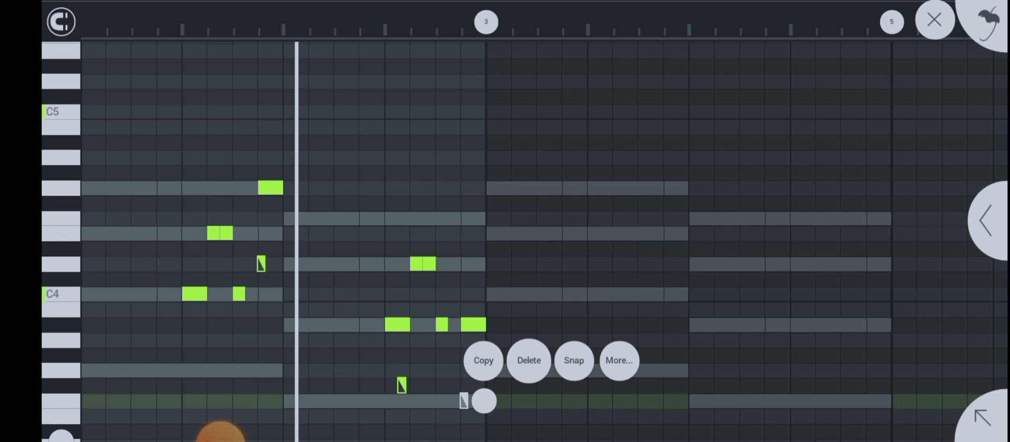
{"action": "key", "text": "Escape"}
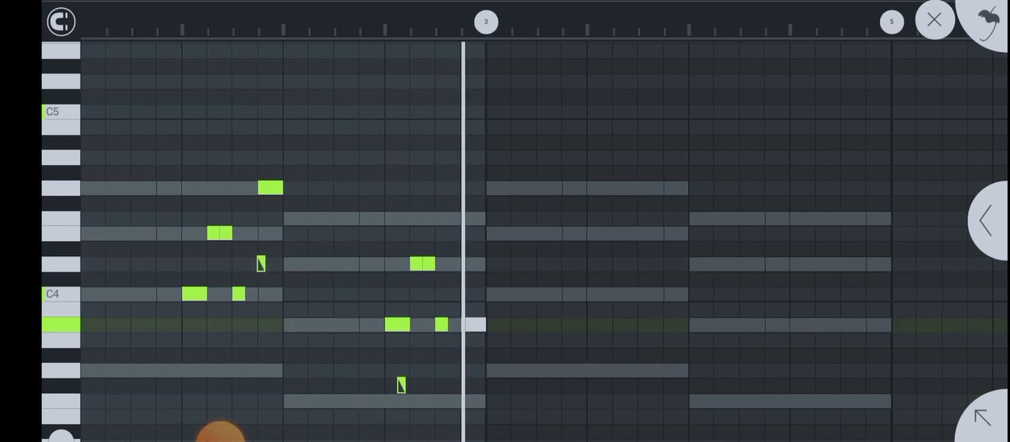
{"action": "left_click", "coordinate": [401, 384]}
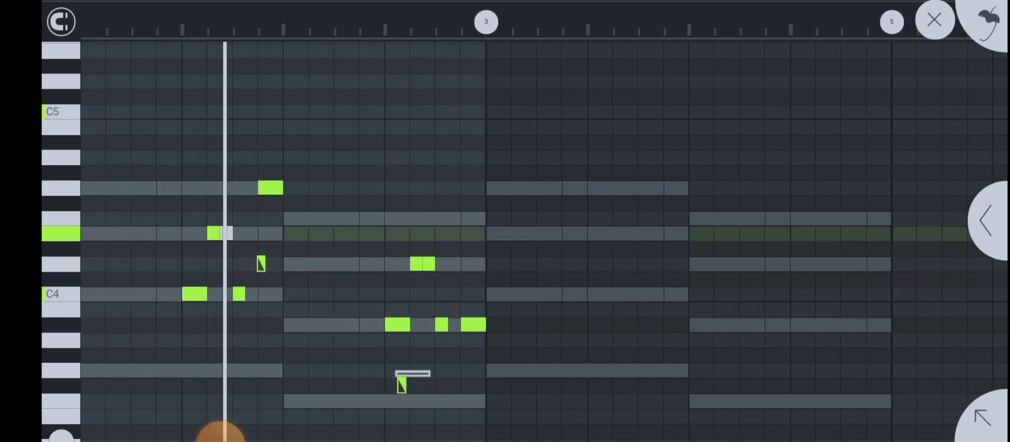
{"action": "left_click", "coordinate": [467, 342]}
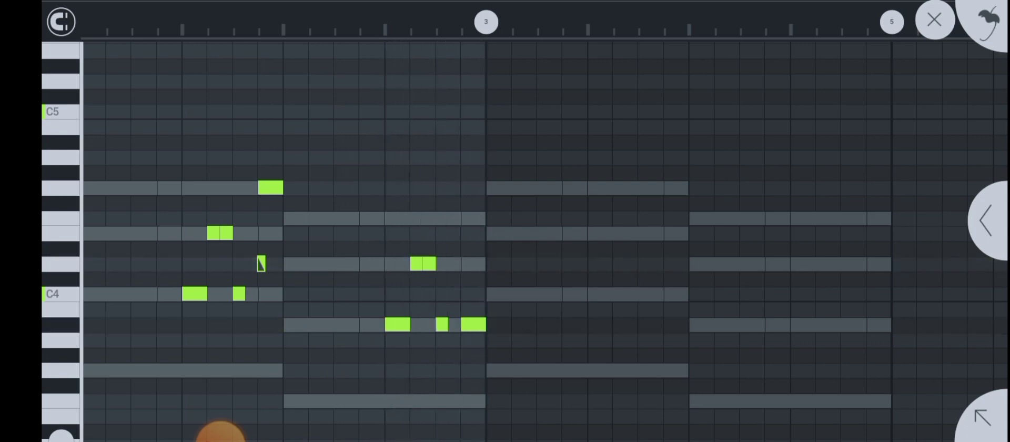
Add a short note at the end of bar 2 and place it on the lowest row.
{"action": "left_click", "coordinate": [471, 400]}
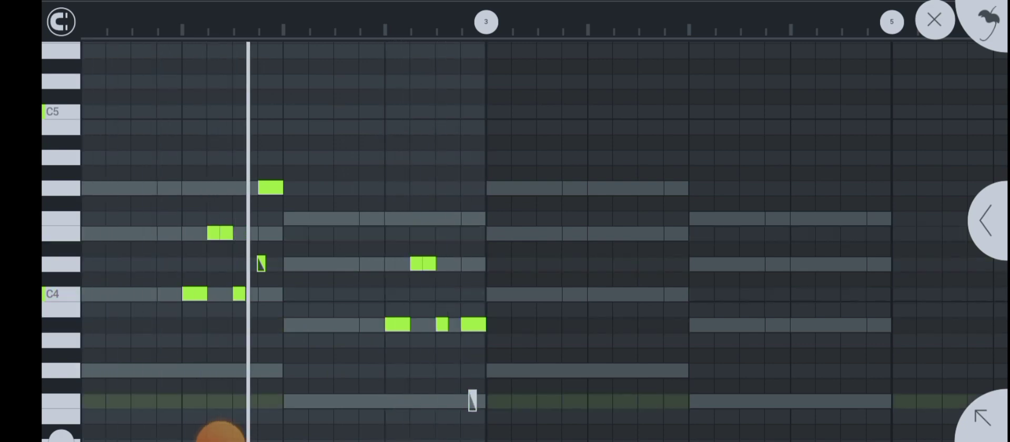
{"action": "left_click_drag", "start_coordinate": [472, 400], "coordinate": [465, 385]}
{"action": "scroll", "coordinate": [293, 263], "scroll_direction": "up", "scroll_amount": 2}
{"action": "scroll", "coordinate": [452, 263], "scroll_direction": "up", "scroll_amount": 2}
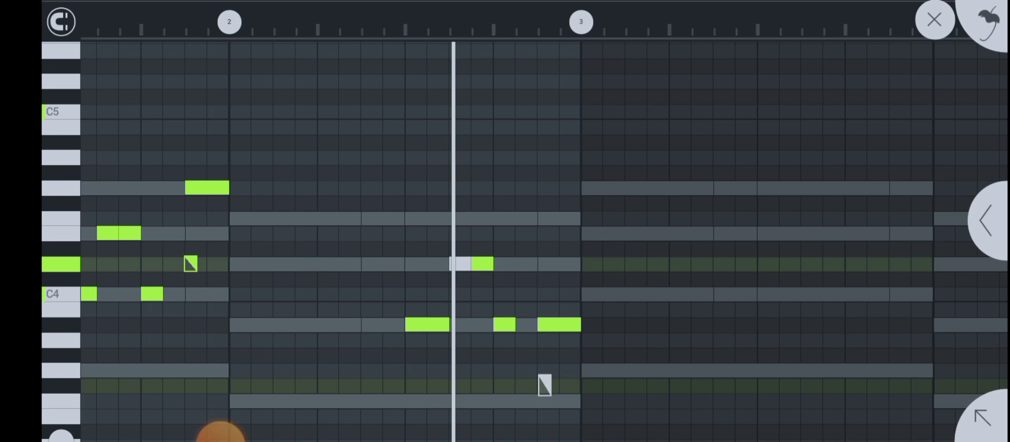
{"action": "left_click_drag", "start_coordinate": [543, 384], "coordinate": [540, 400]}
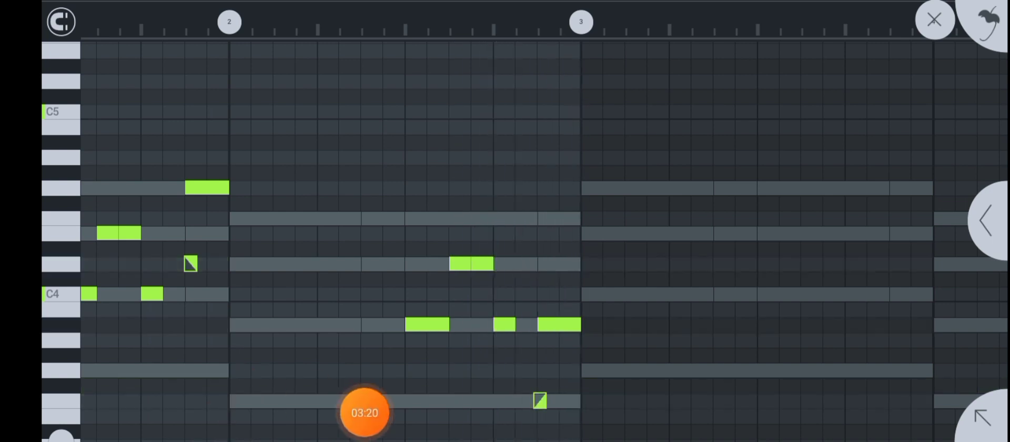